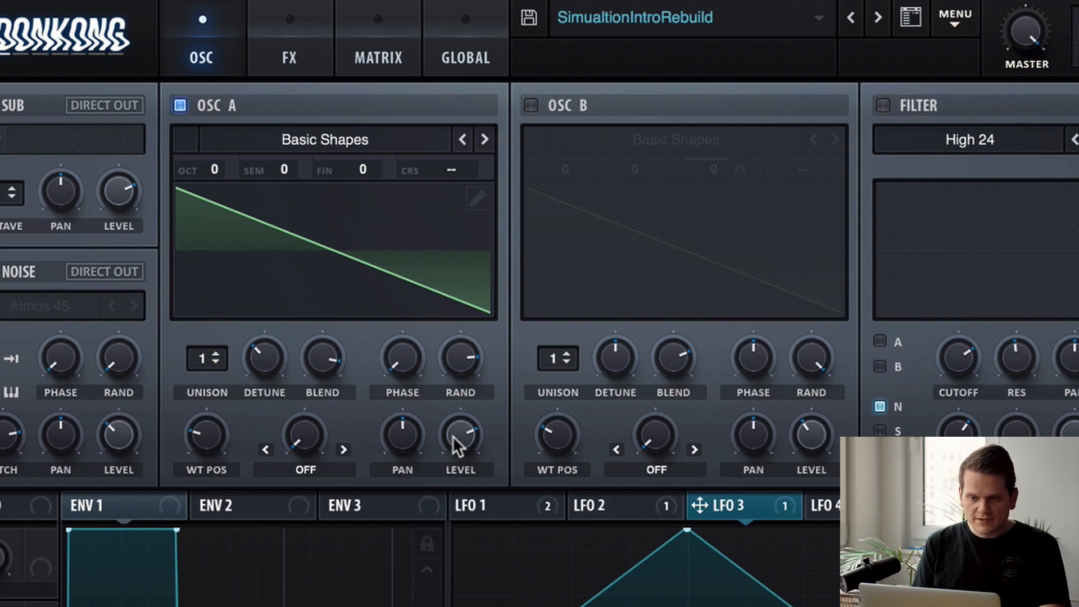
# - Turn on oscillator B and review the LFO 3 curve that modulates its fine tuning
pyautogui.click(530, 105)
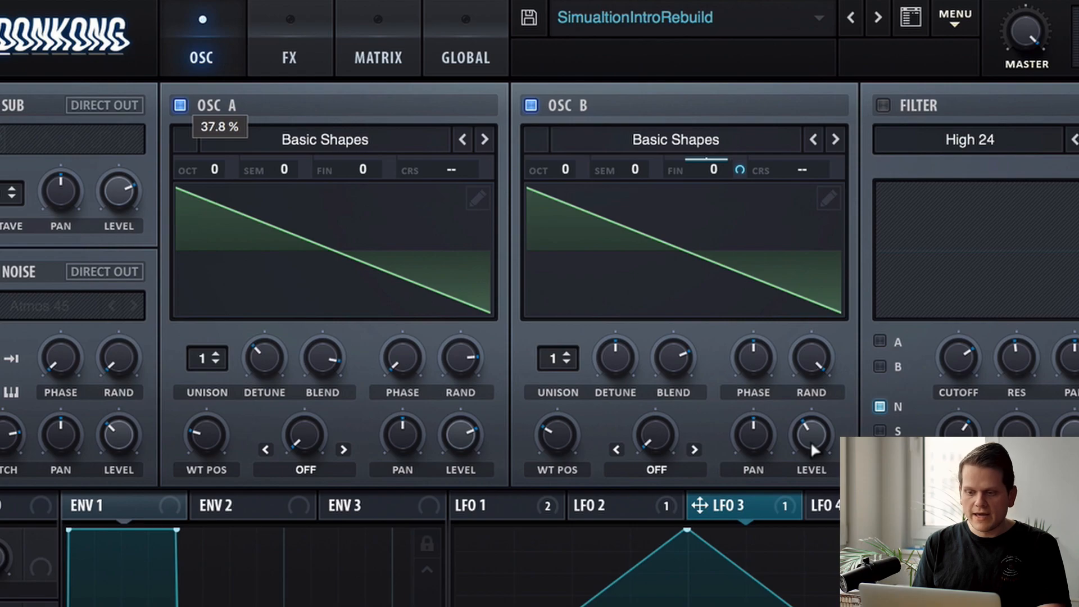
pyautogui.click(614, 503)
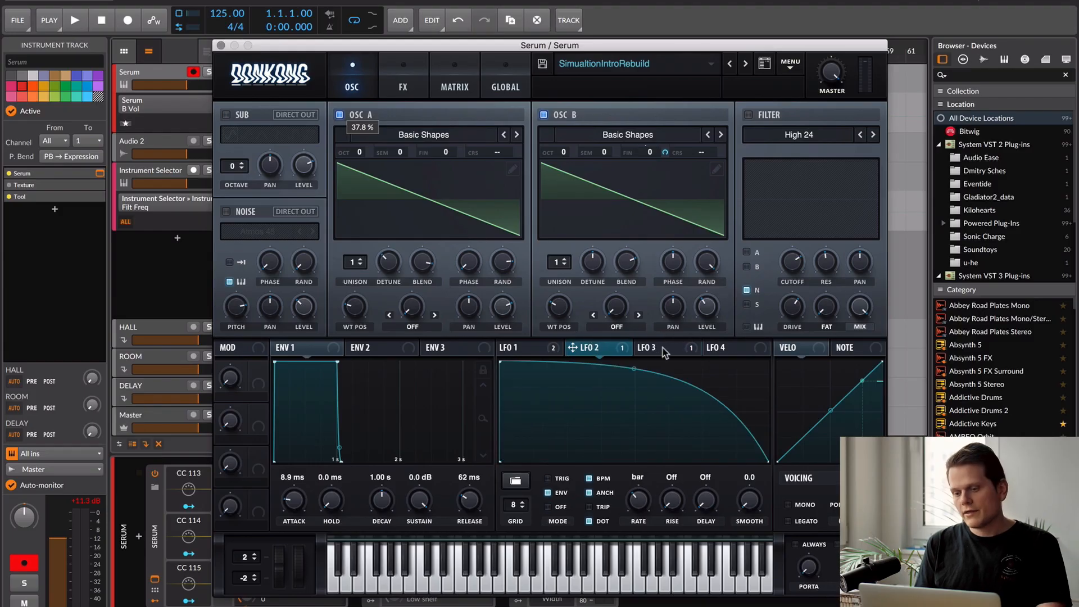
pyautogui.click(733, 505)
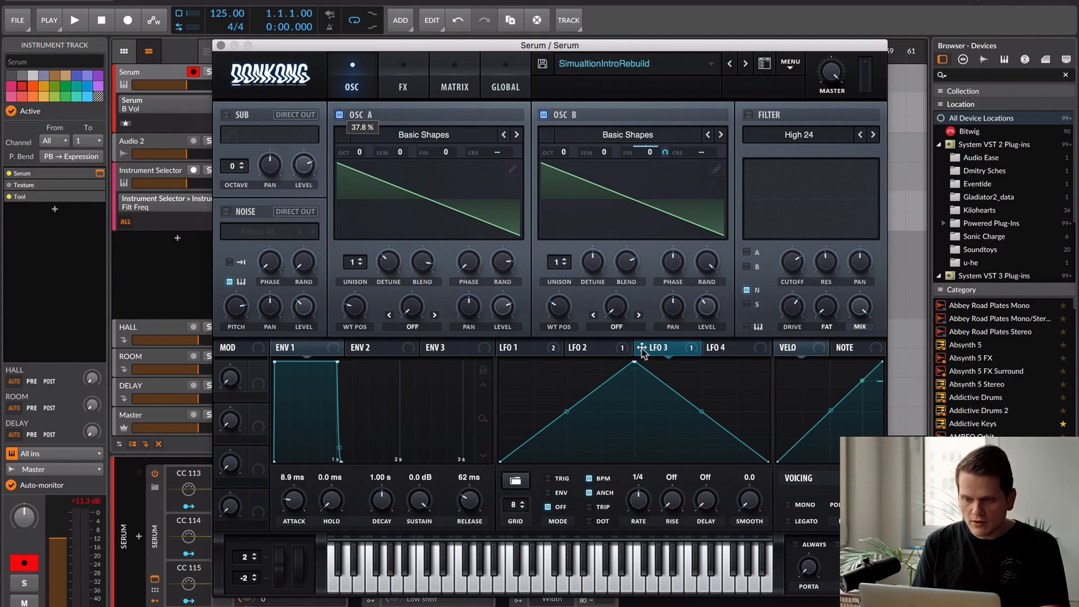
pyautogui.moveTo(641, 349); pyautogui.dragTo(666, 145)
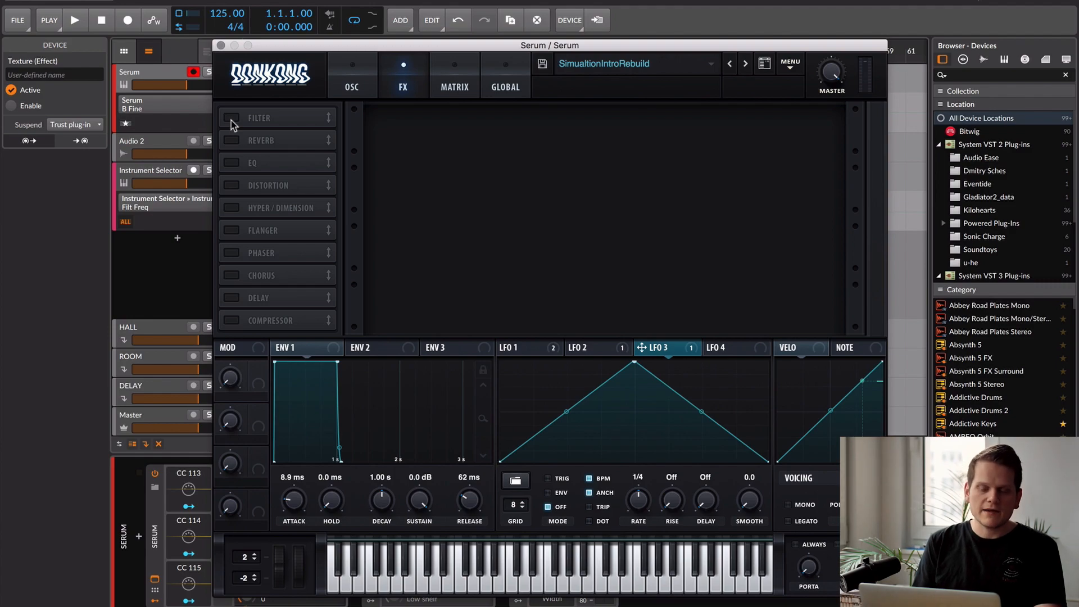
# - Enable the Filter effect and review how LFO 1 modulates its cutoff and mix
pyautogui.click(231, 118)
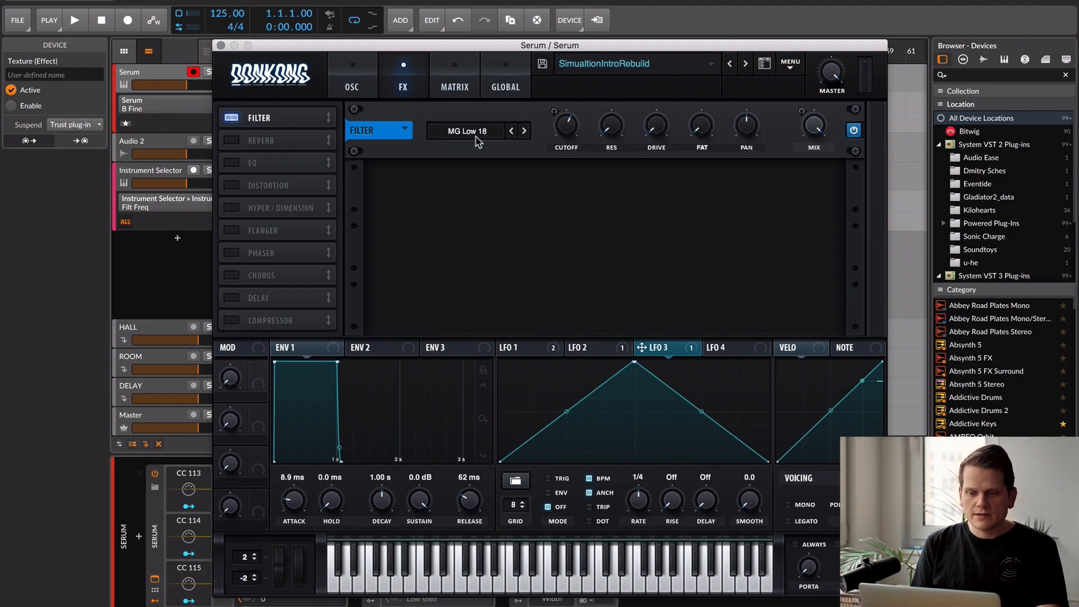
pyautogui.moveTo(569, 135)
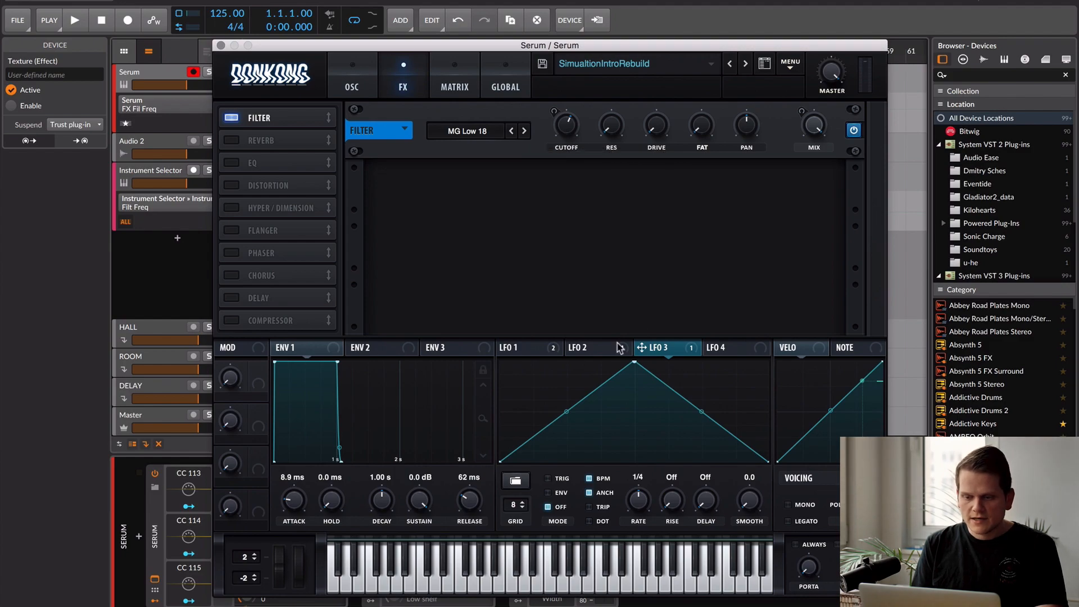
pyautogui.click(532, 352)
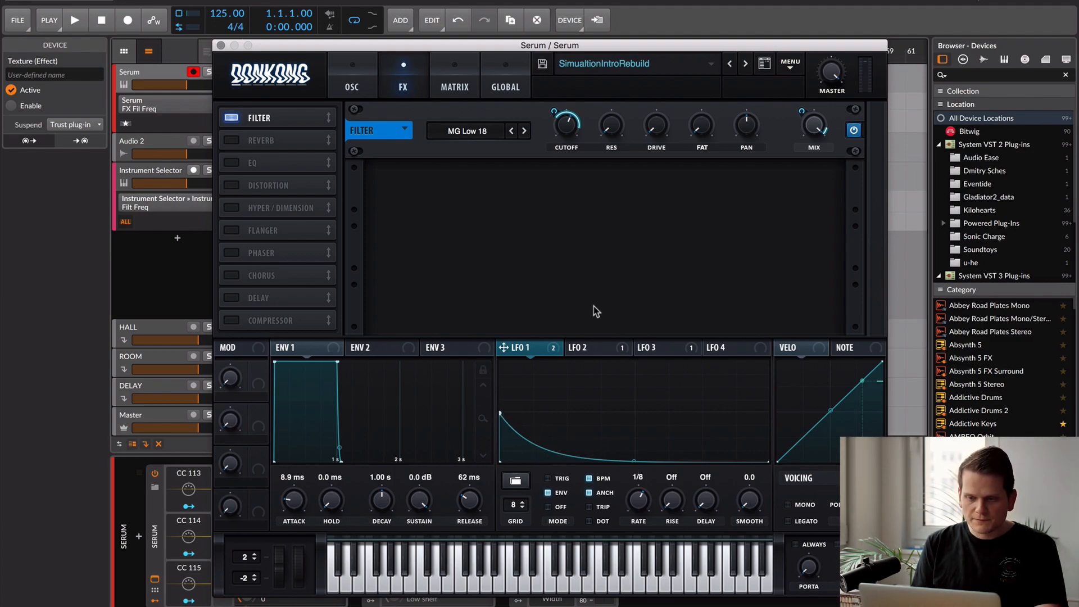
pyautogui.moveTo(552, 110)
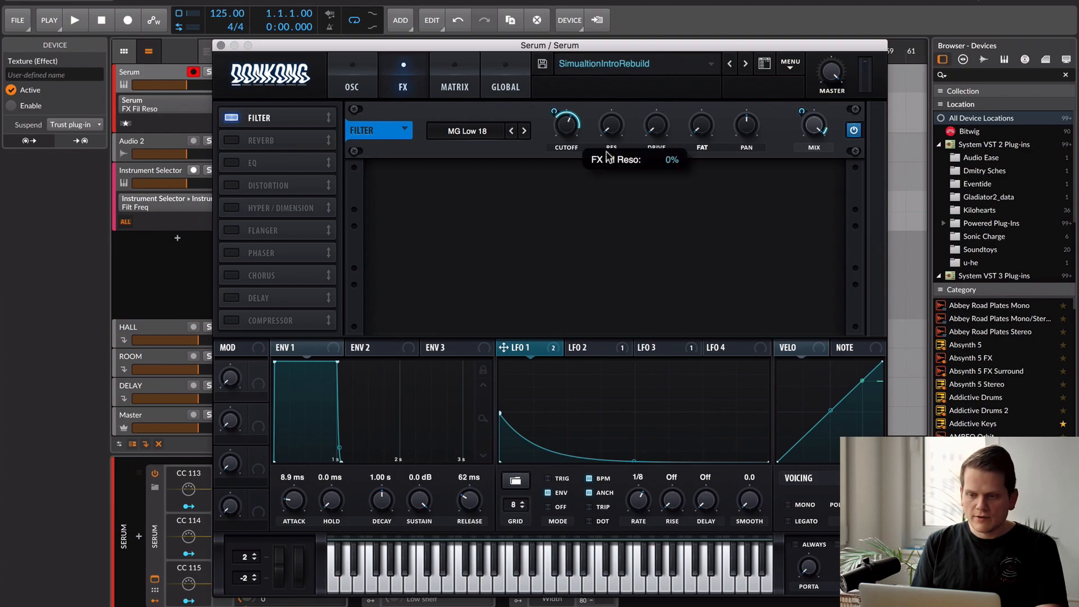
pyautogui.click(815, 129)
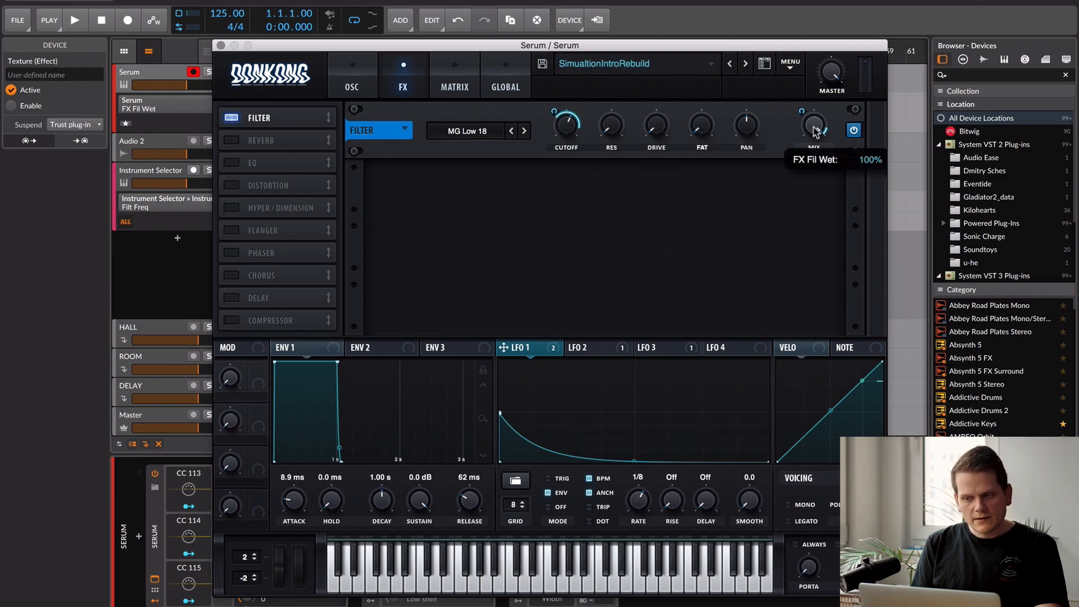
pyautogui.moveTo(799, 109)
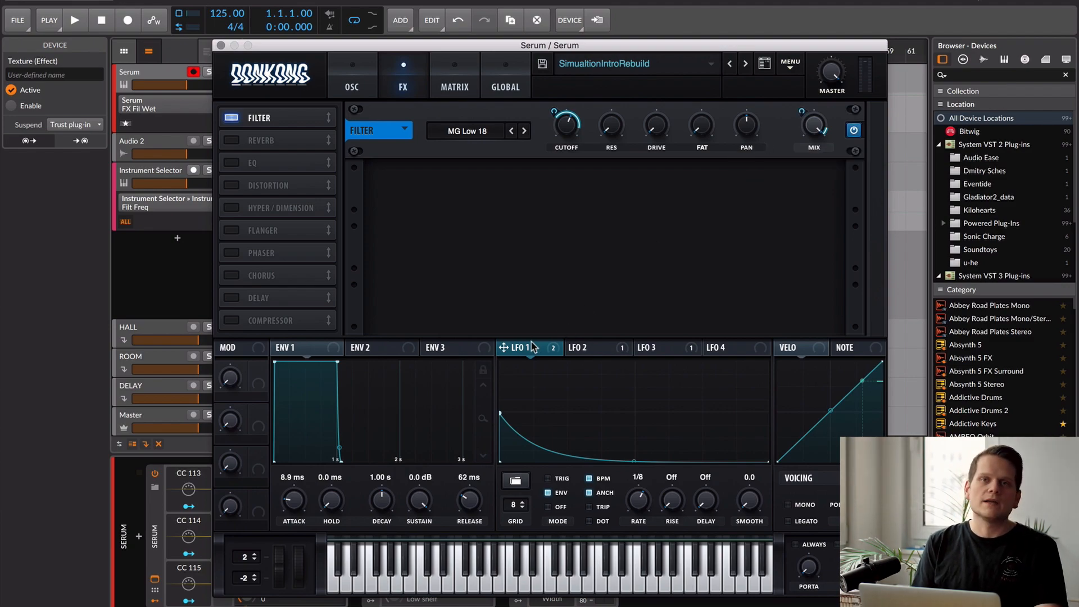
pyautogui.click(491, 50)
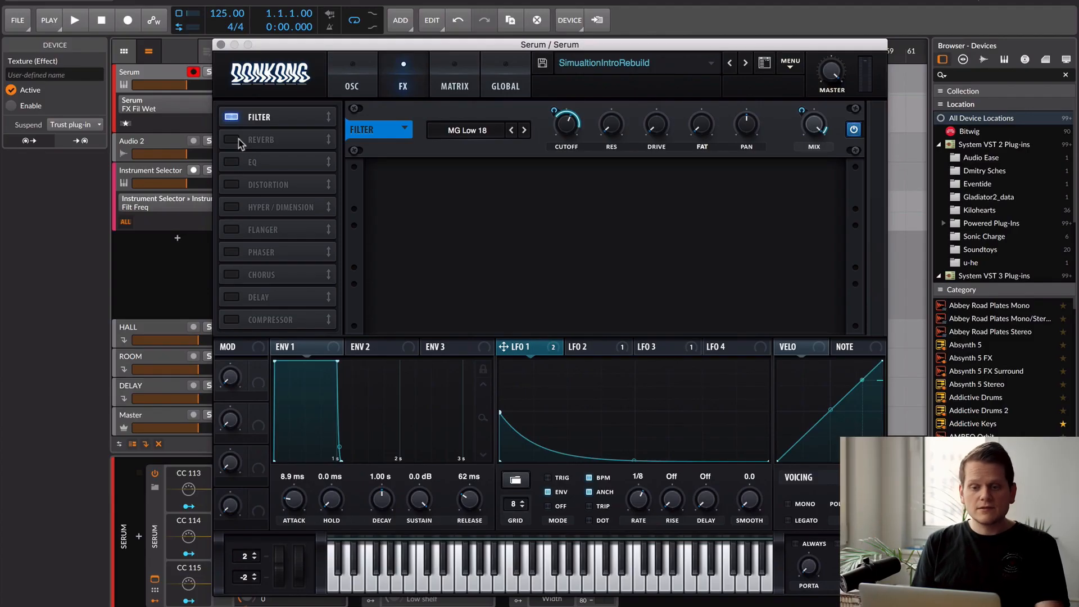
# - Enable the Reverb effect and review the LFO 2 curve that modulates its mix
pyautogui.click(232, 140)
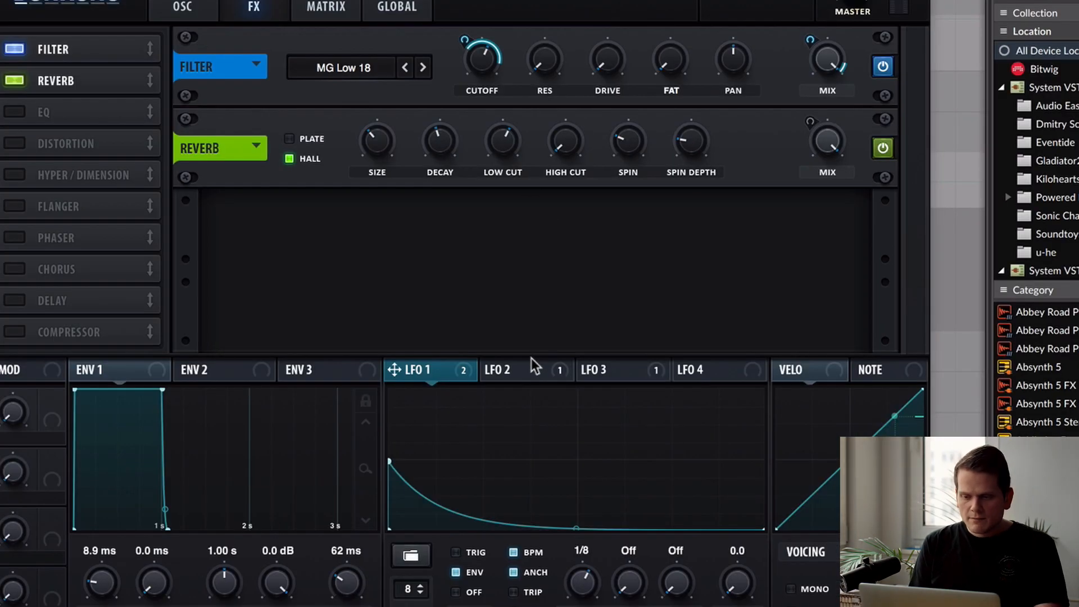
pyautogui.click(532, 368)
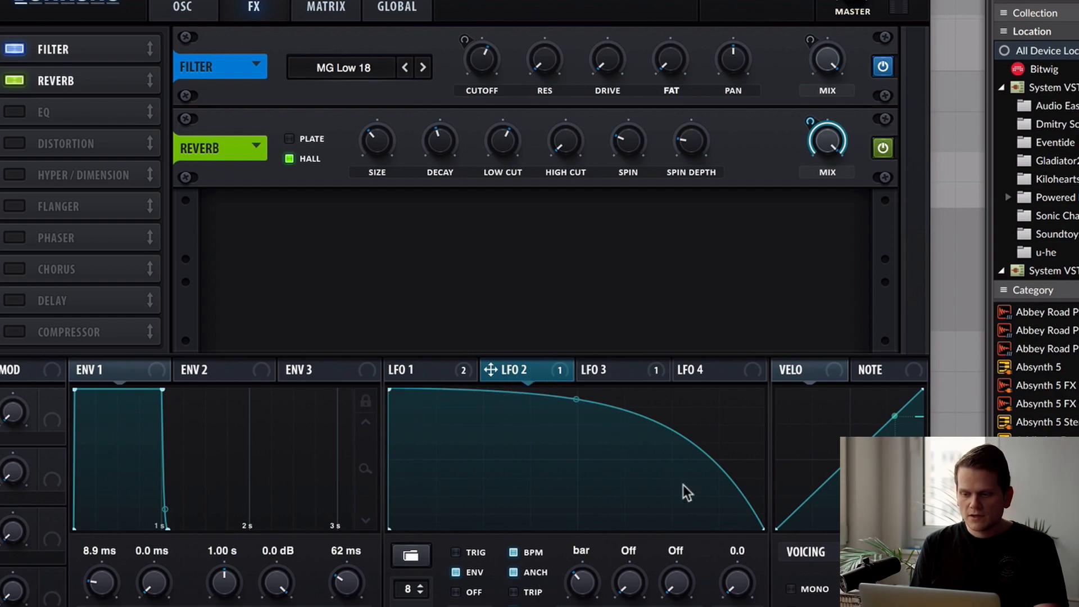
pyautogui.moveTo(807, 121)
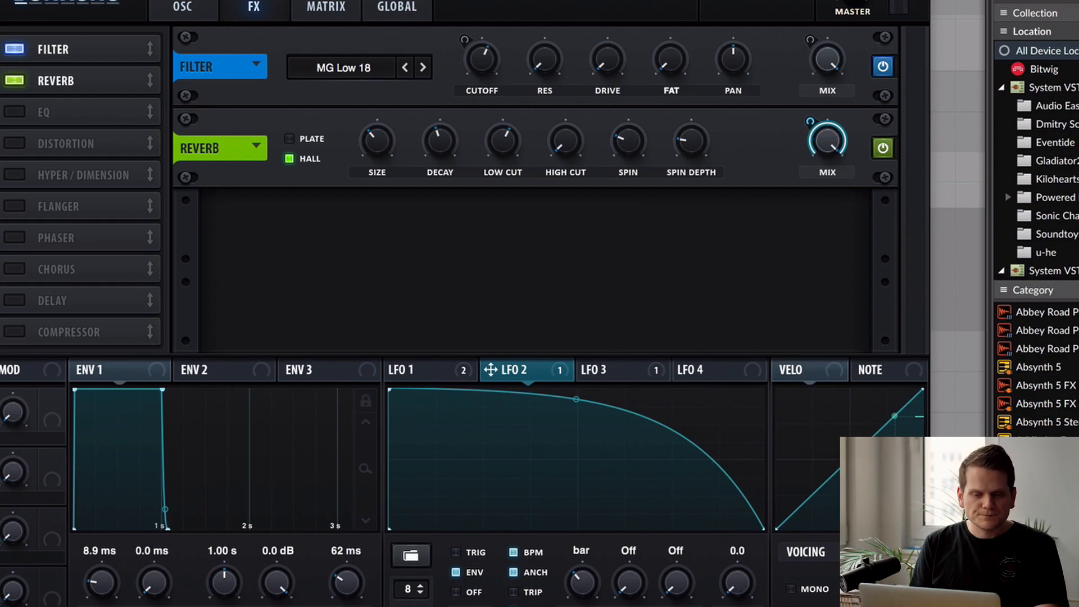
pyautogui.click(8, 114)
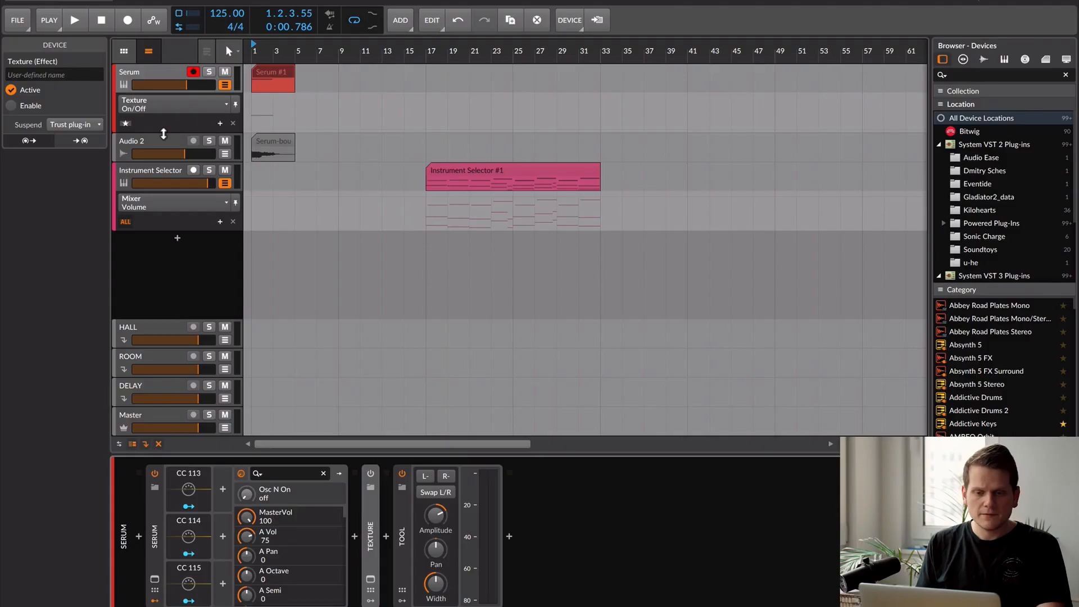
# - Solo the Audio 2 track and play back the bounced Serum audio clip
pyautogui.click(163, 135)
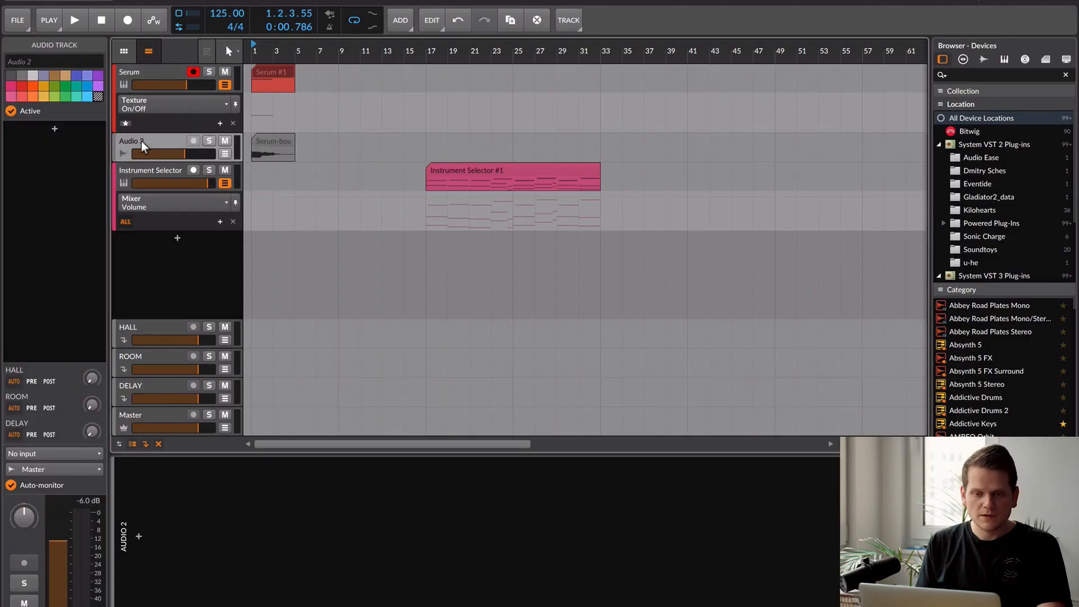
pyautogui.click(209, 141)
pyautogui.press('space')
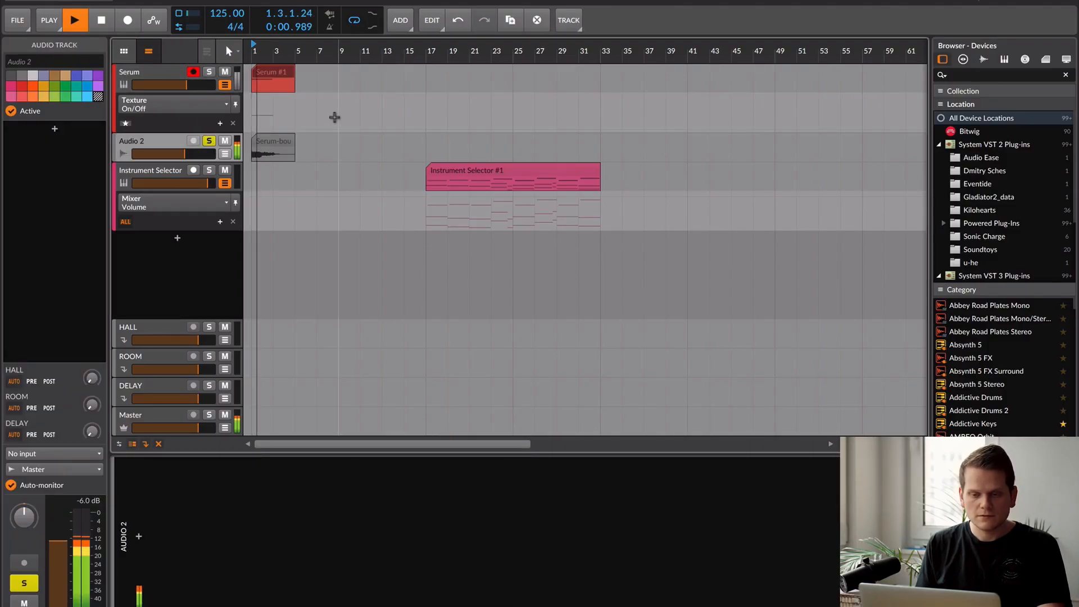
pyautogui.press('space')
# - Unsolo the Audio 2 track and select the Instrument Selector track to show its sampler patch
pyautogui.click(159, 174)
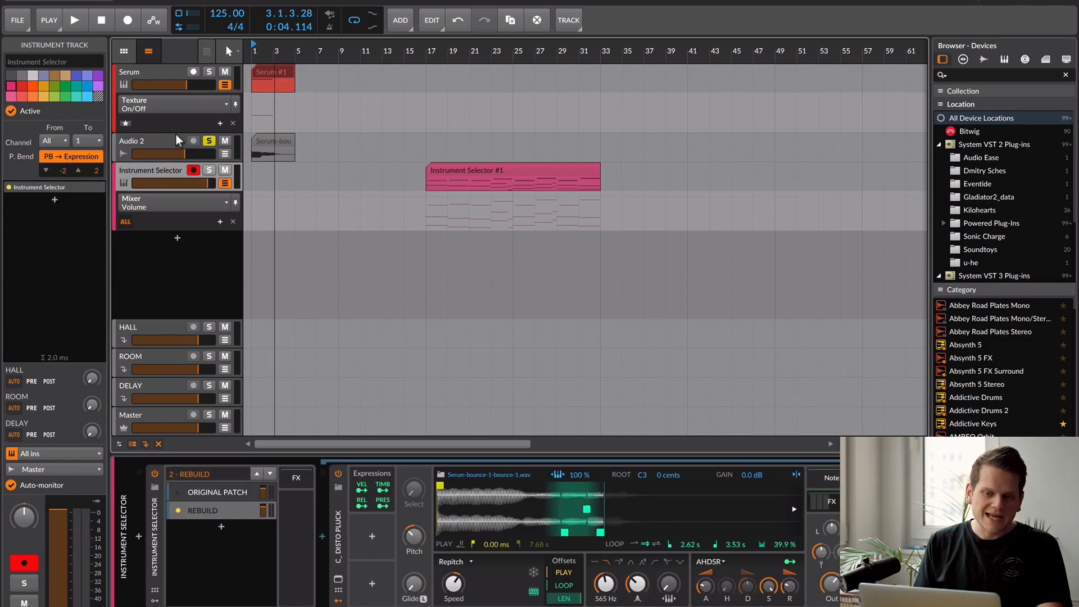
pyautogui.click(178, 142)
pyautogui.click(209, 141)
pyautogui.click(158, 166)
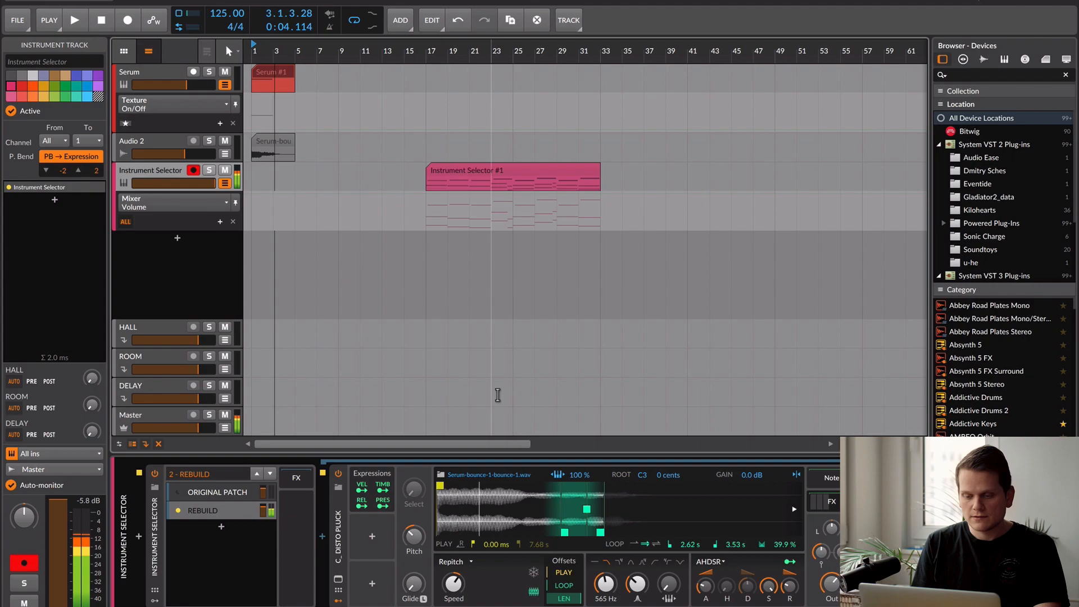
# - Examine the REBUILD patch's device chain, from the sampler through Distortion, Blur and Reverb
pyautogui.press('XF86AudioRaiseVolume')
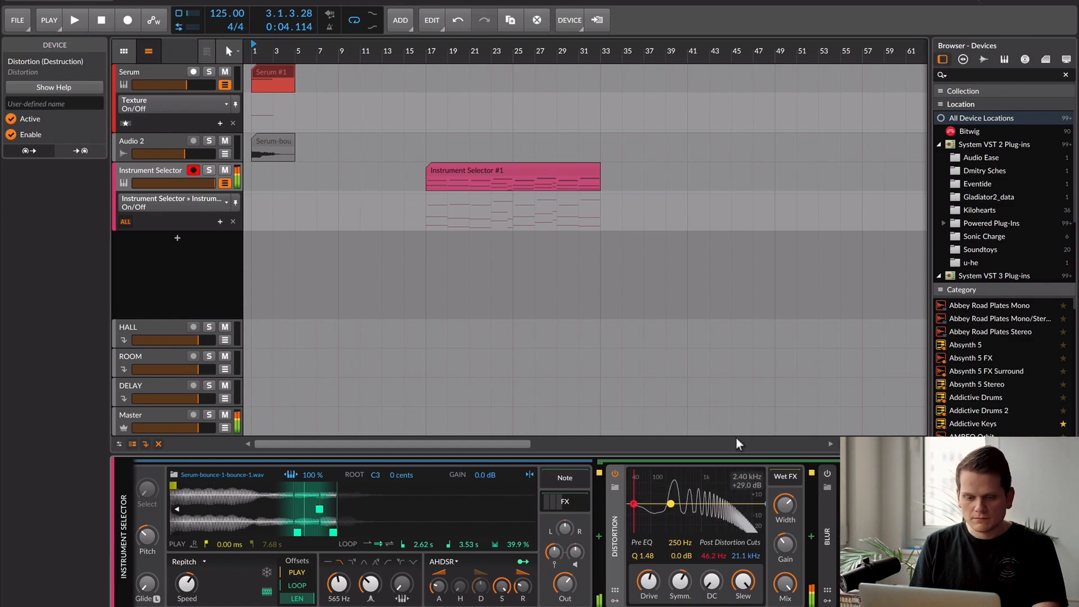
pyautogui.click(691, 394)
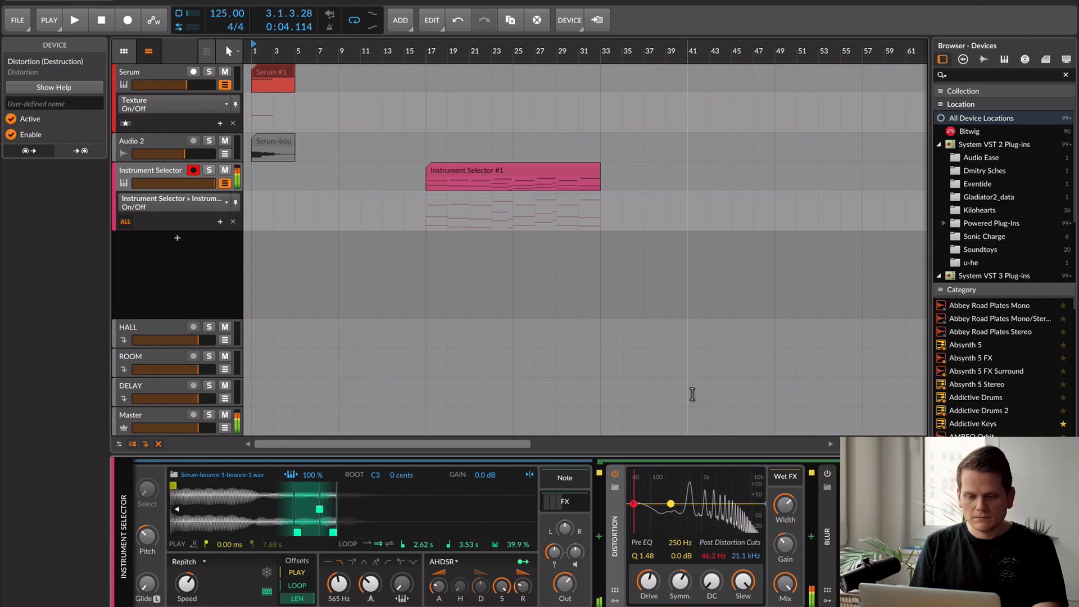
pyautogui.click(511, 427)
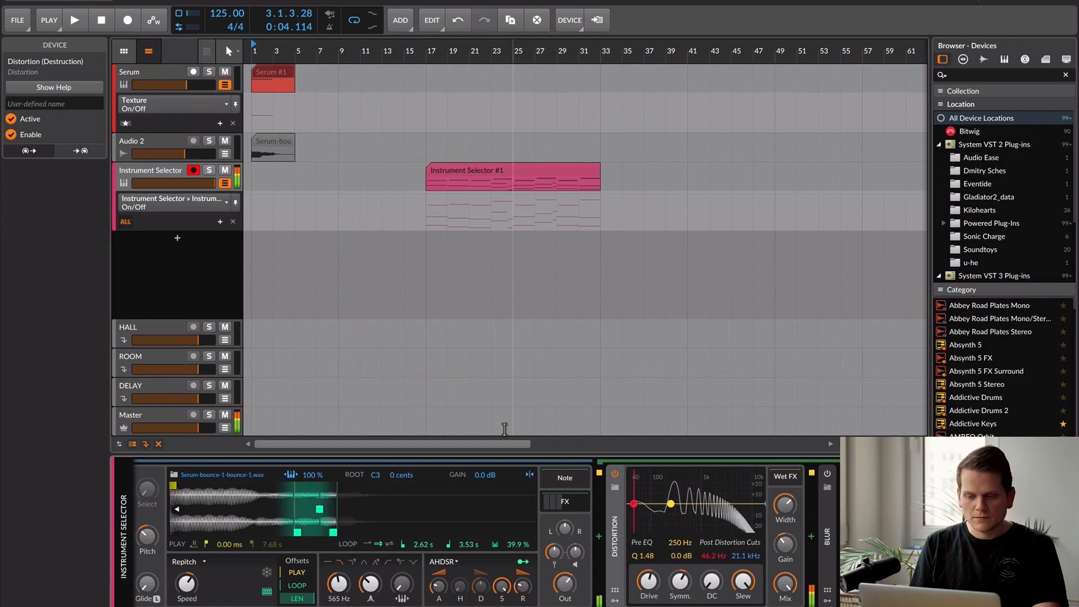
pyautogui.click(826, 520)
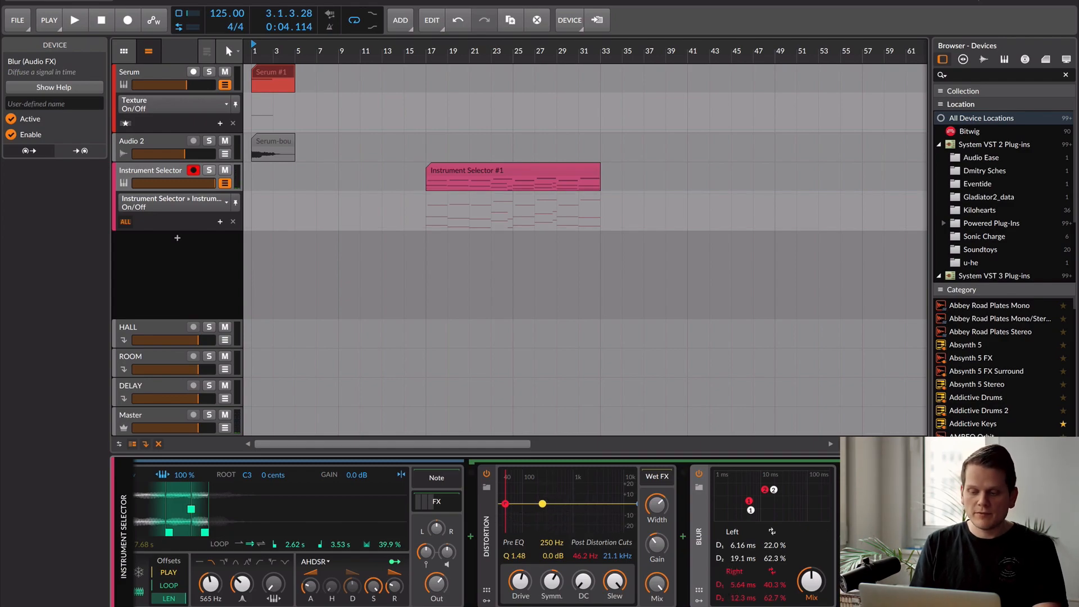
pyautogui.click(859, 539)
pyautogui.hscroll(-10, 424, 504)
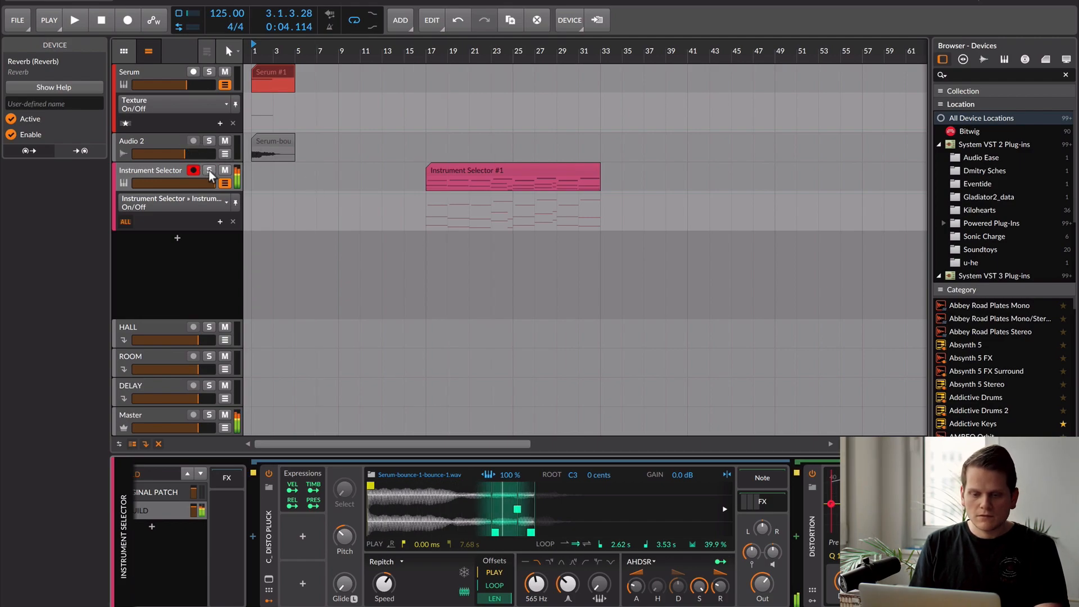
# - Move the playback start to bar 17 and listen to the Instrument Selector clip
pyautogui.press('space')
pyautogui.press('space')
pyautogui.click(429, 51)
pyautogui.press('space')
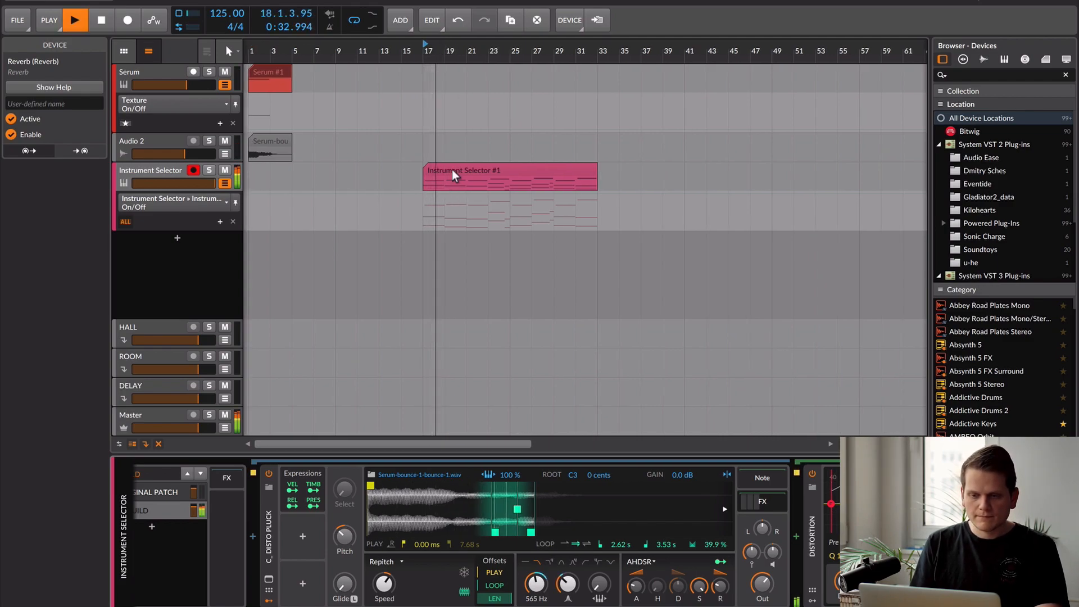
pyautogui.press('space')
# - Open the Instrument Selector #1 clip in the note editor and examine its notes and pitch bends
pyautogui.doubleClick(436, 164)
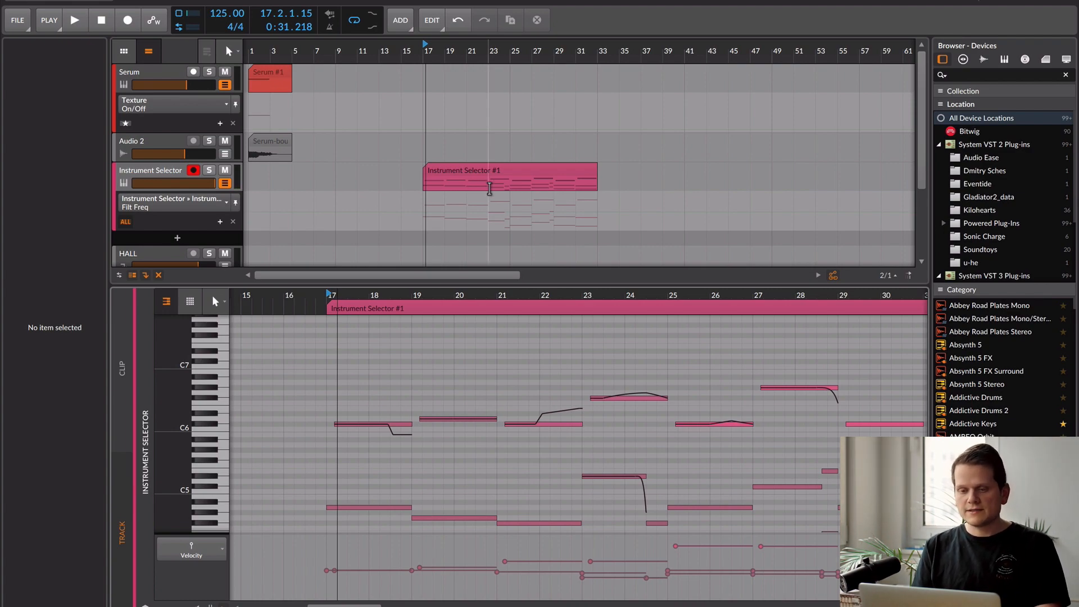
pyautogui.scroll(-1, 407, 351)
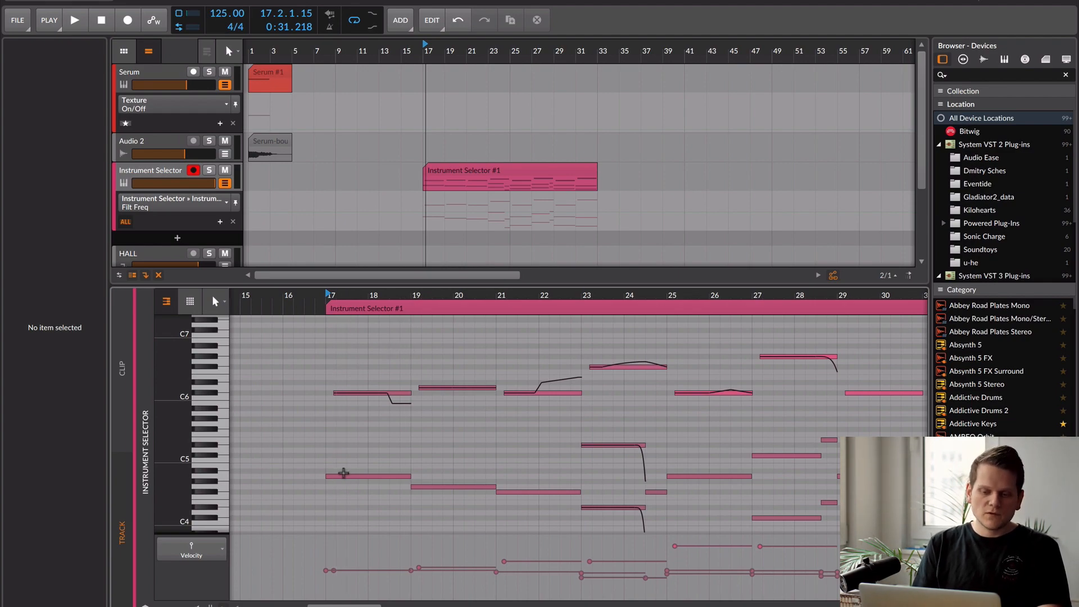
pyautogui.scroll(2, 344, 472)
# - Solo the Instrument Selector track and play the clip's opening notes
pyautogui.click(208, 172)
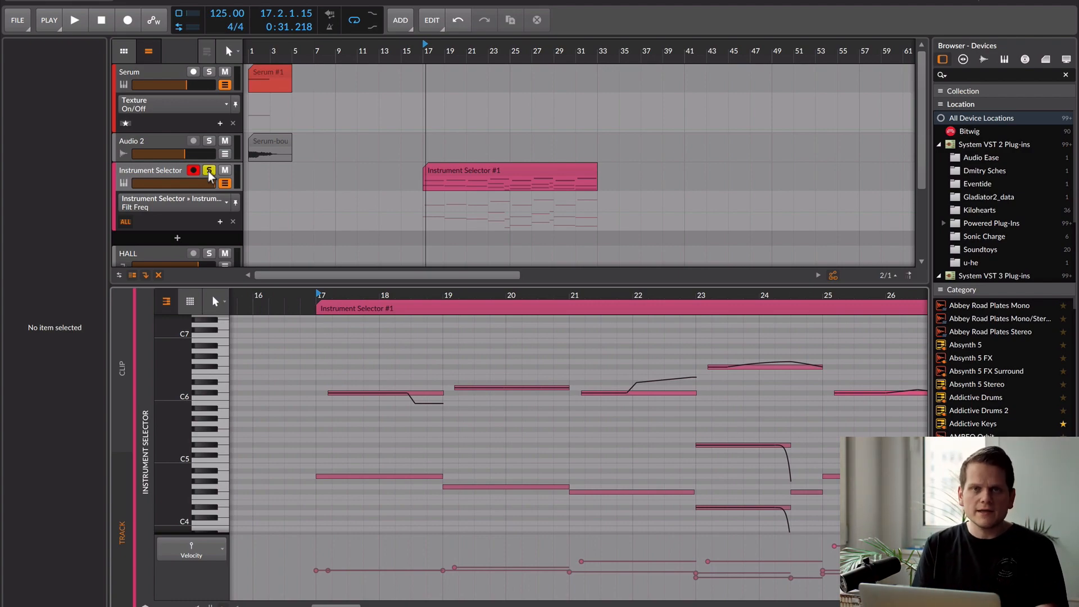
pyautogui.click(168, 175)
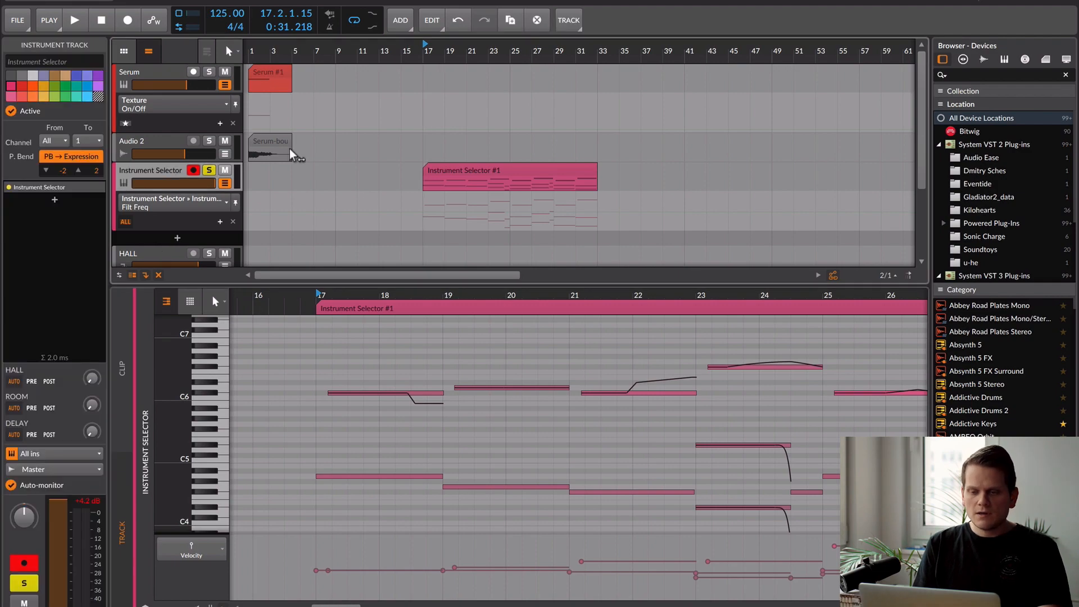
pyautogui.scroll(4, 470, 138)
pyautogui.press('space')
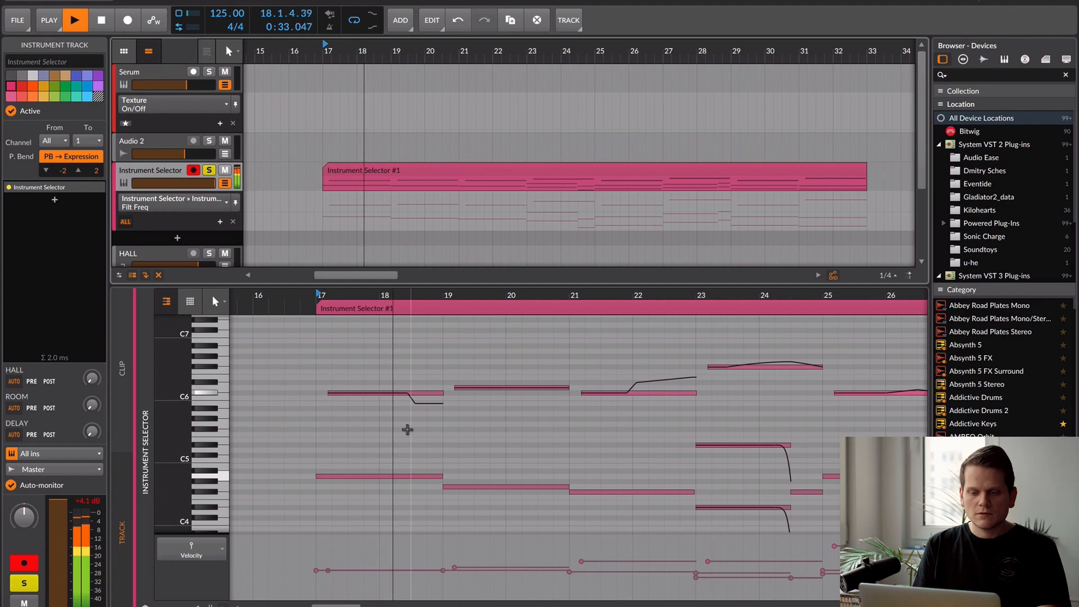
pyautogui.press('space')
# - Play the Instrument Selector clip from bar 19 to hear its second pair of notes
pyautogui.click(444, 296)
pyautogui.press('space')
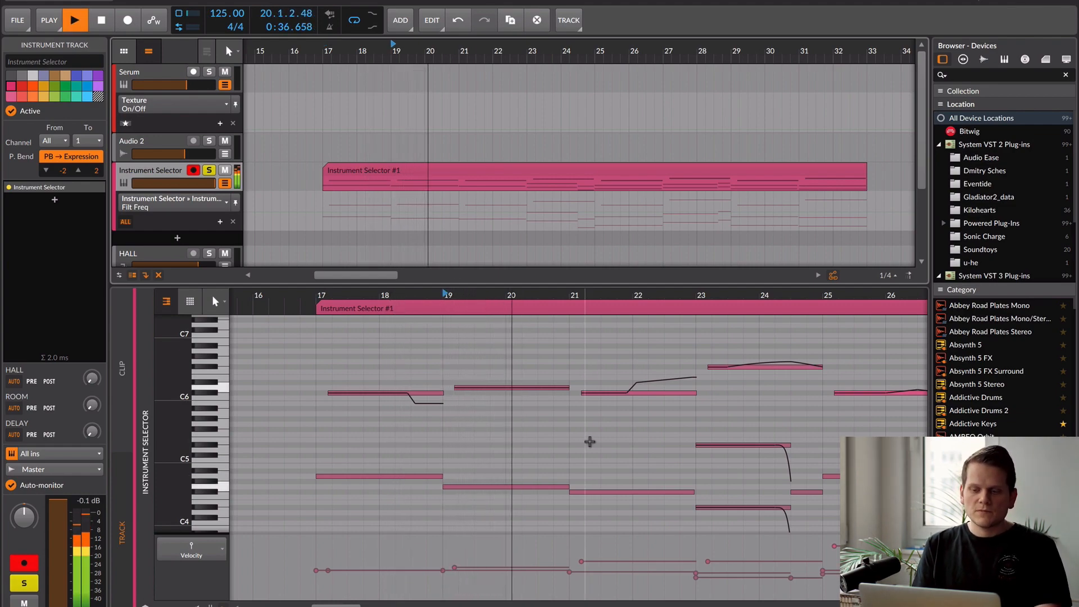
pyautogui.press('space')
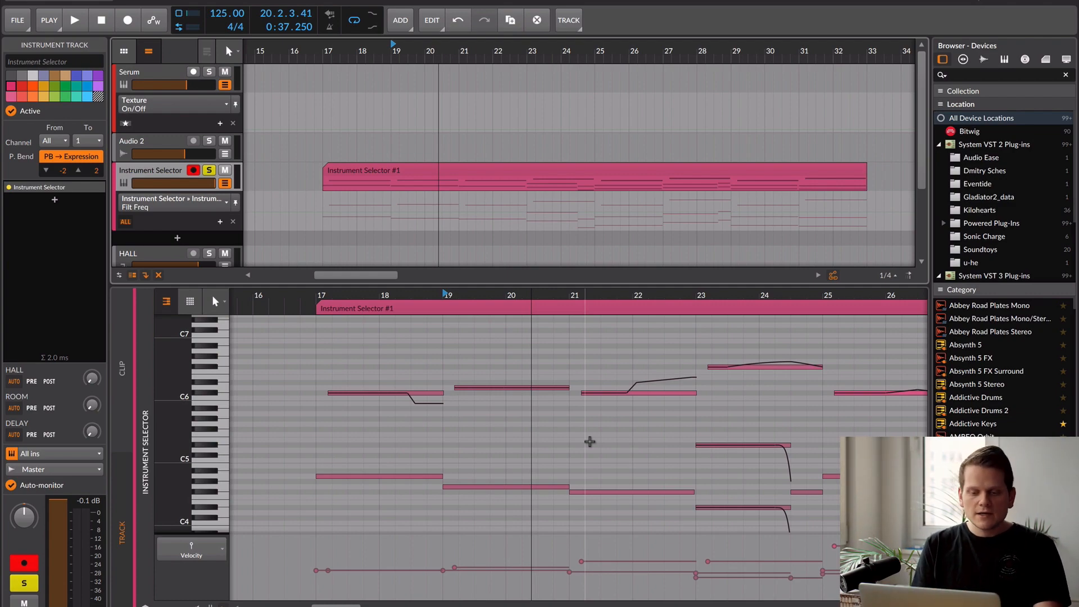
# - Return the playback position to bar 17 and replay the clip's first notes with the pitch bend
pyautogui.click(331, 298)
pyautogui.click(316, 298)
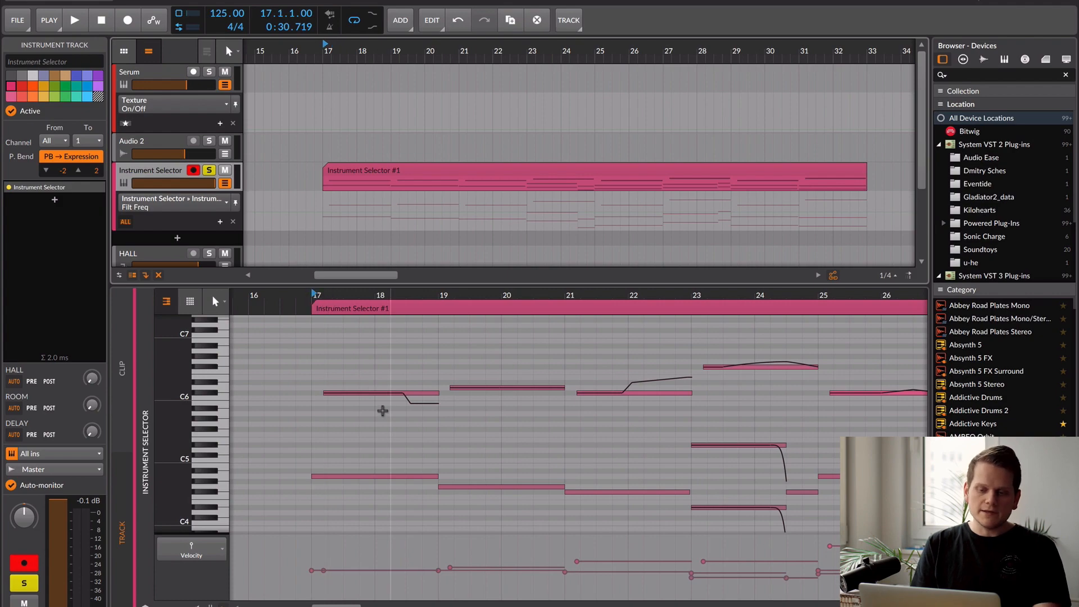
pyautogui.press('space')
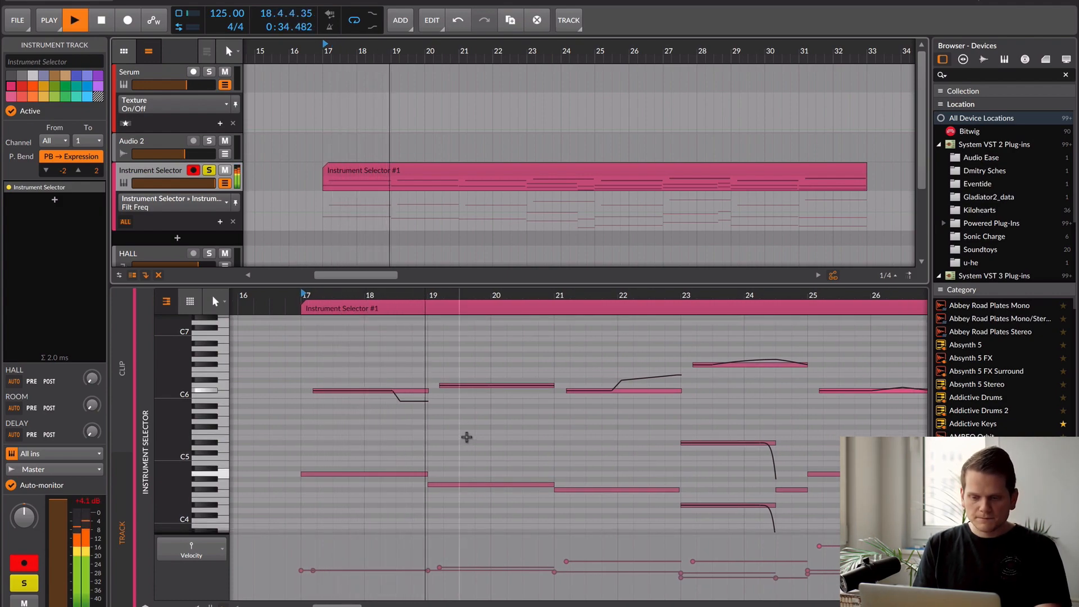
pyautogui.press('space')
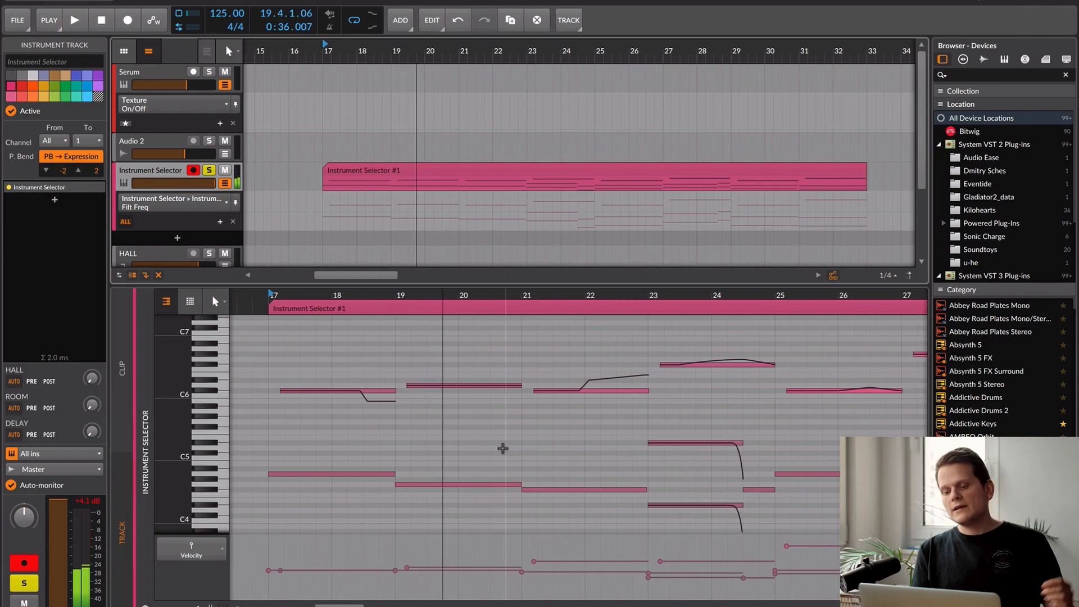
# - Show the Instrument Selector track's device chain and play the clip's opening from bar 17
pyautogui.press('d')
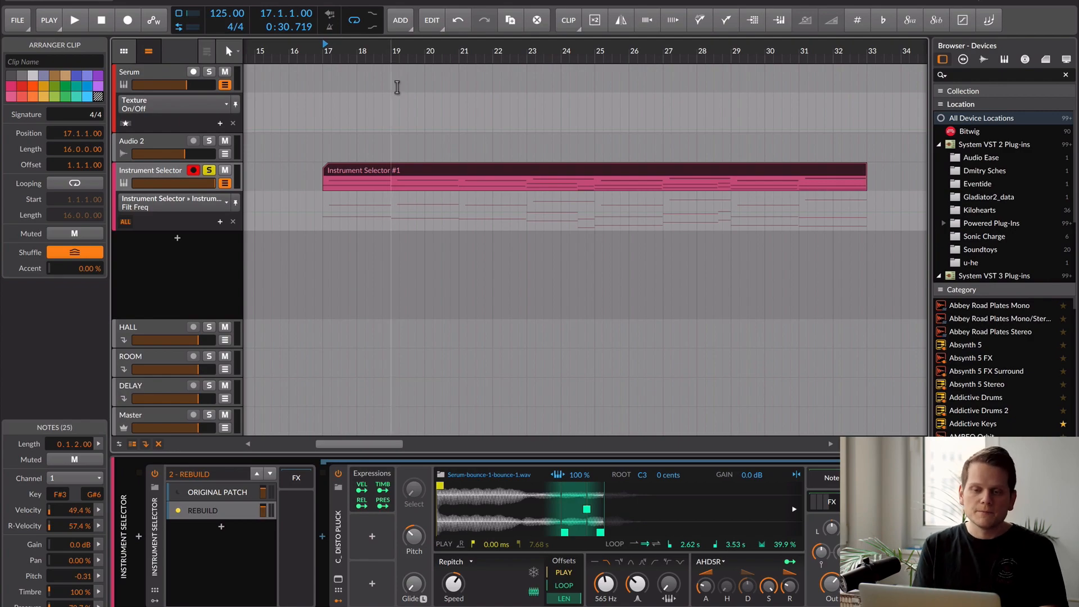
pyautogui.press('space')
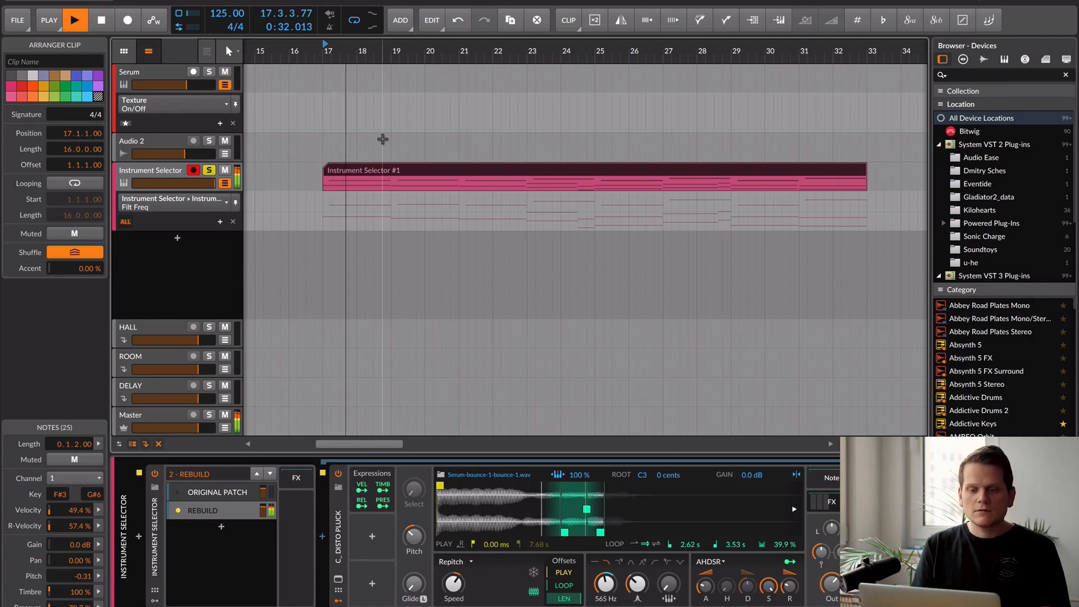
pyautogui.press('space')
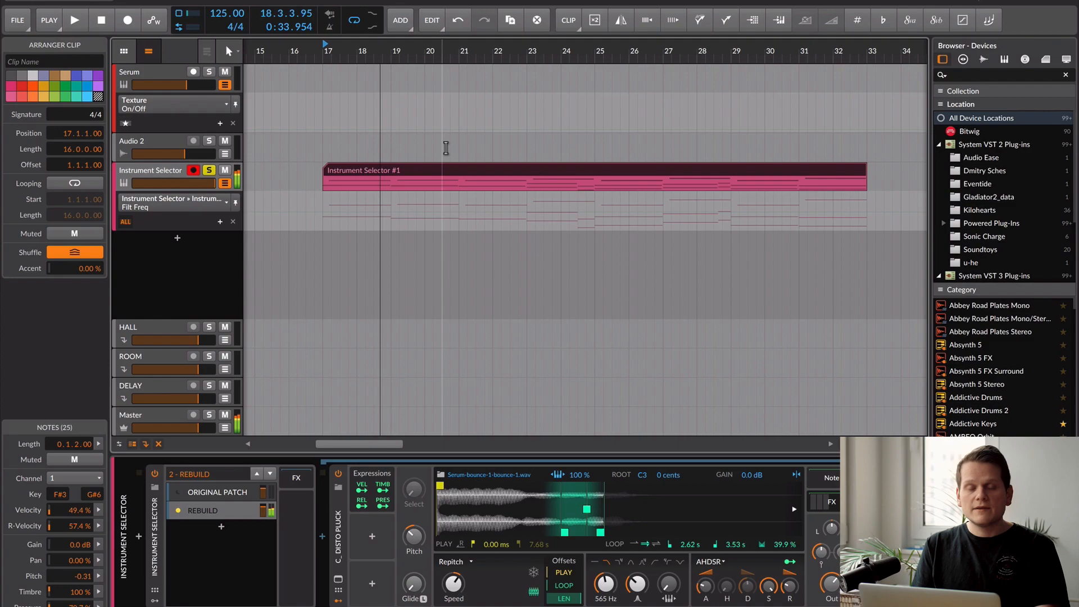
# - Play the Instrument Selector clip from bar 23 into bar 26
pyautogui.click(529, 54)
pyautogui.press('space')
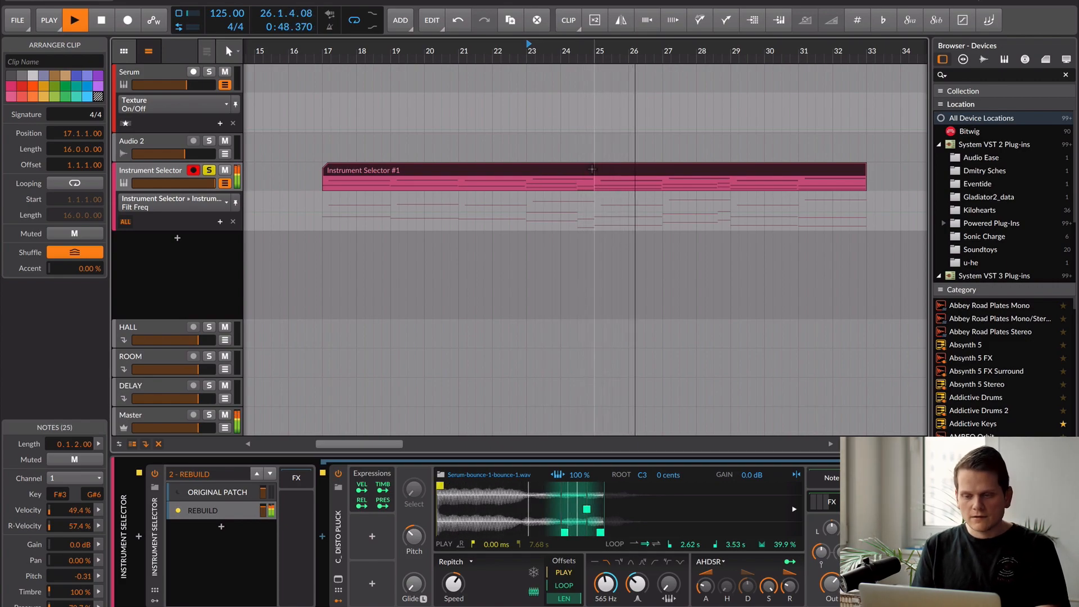
pyautogui.press('space')
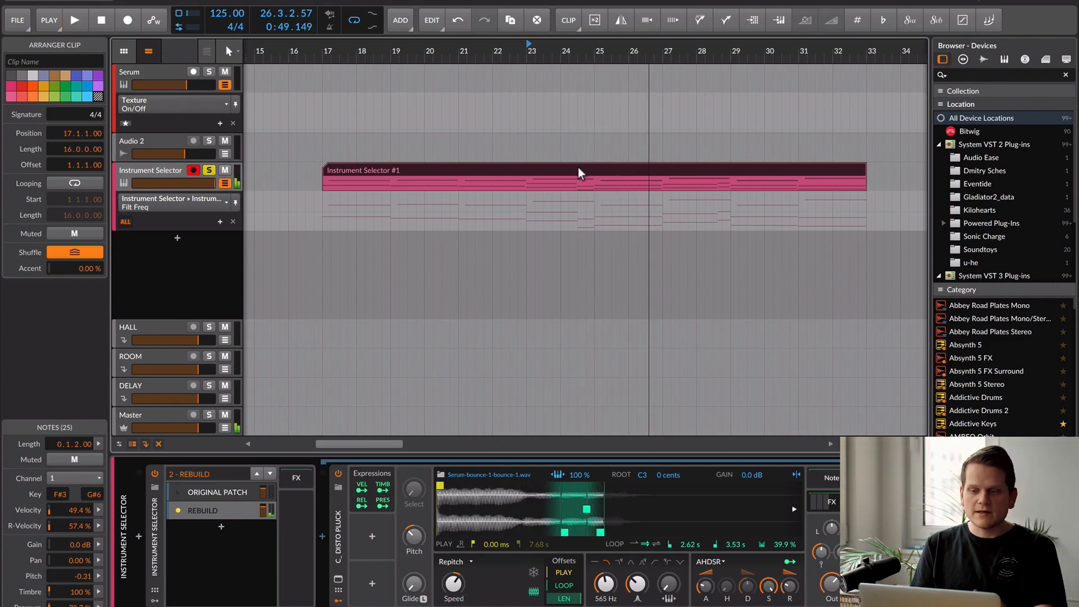
# - Reopen the Instrument Selector #1 clip in the note editor and play its notes from bar 17 into bar 19
pyautogui.hscroll(2, 614, 535)
pyautogui.click(481, 165)
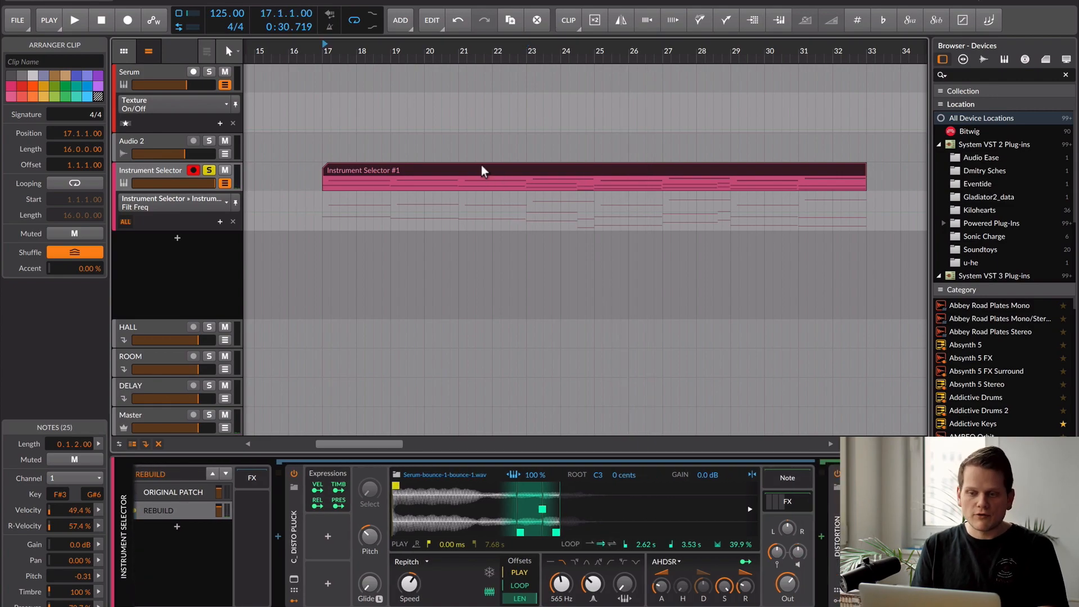
pyautogui.doubleClick(481, 164)
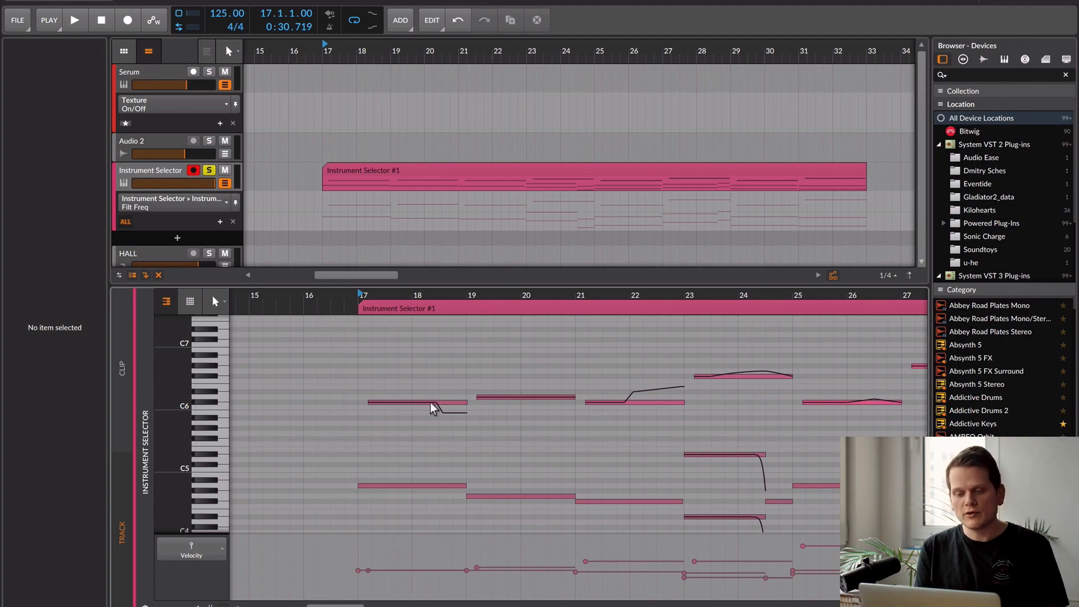
pyautogui.press('space')
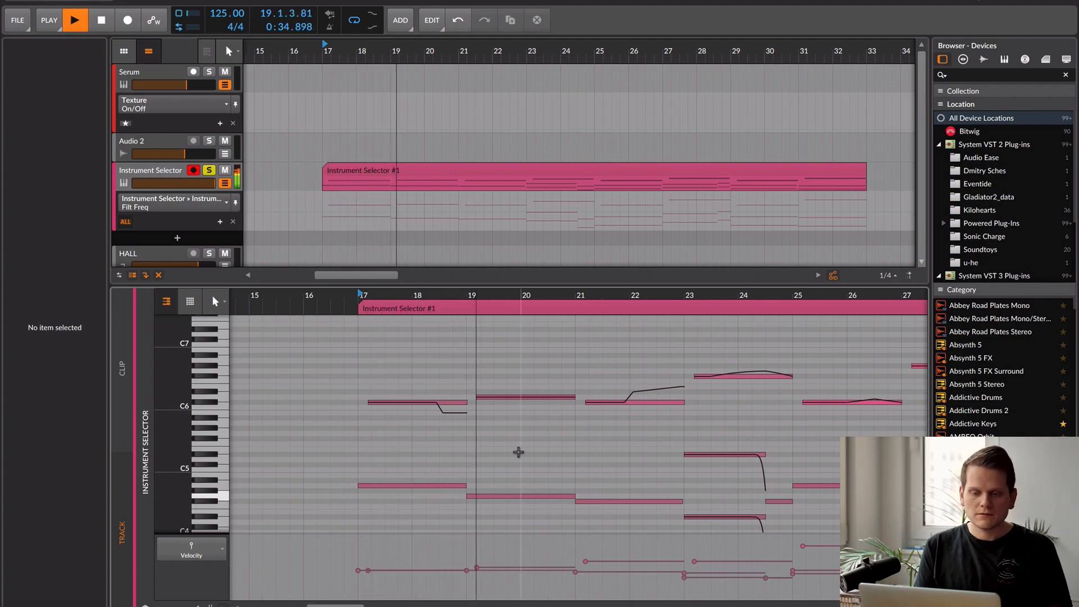
pyautogui.press('space')
# - Play the clip from bar 21 to bar 23 to hear the notes with the upward pitch bend
pyautogui.click(387, 370)
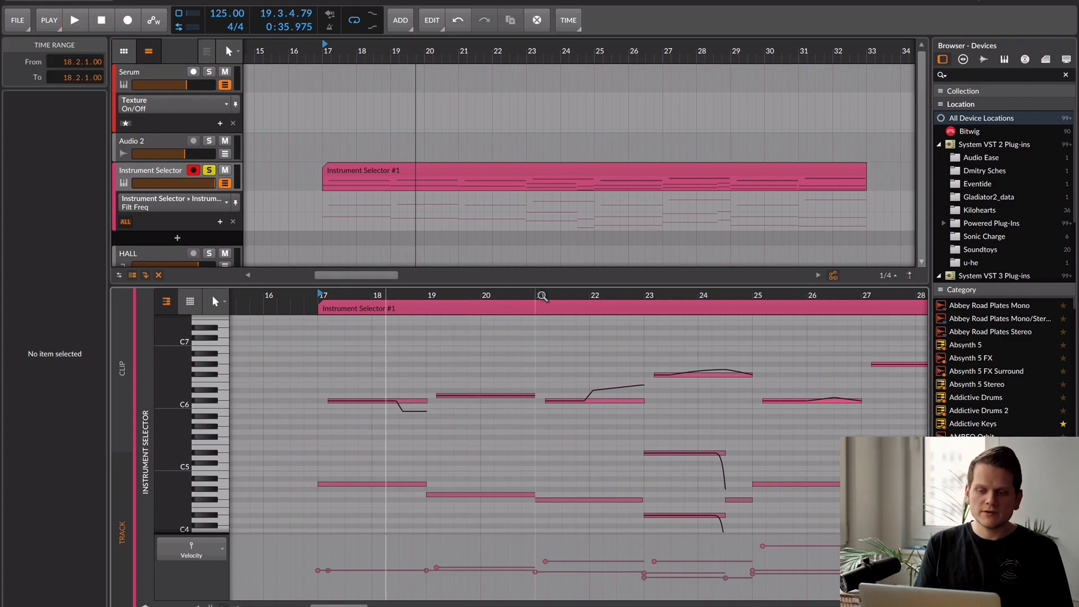
pyautogui.click(541, 296)
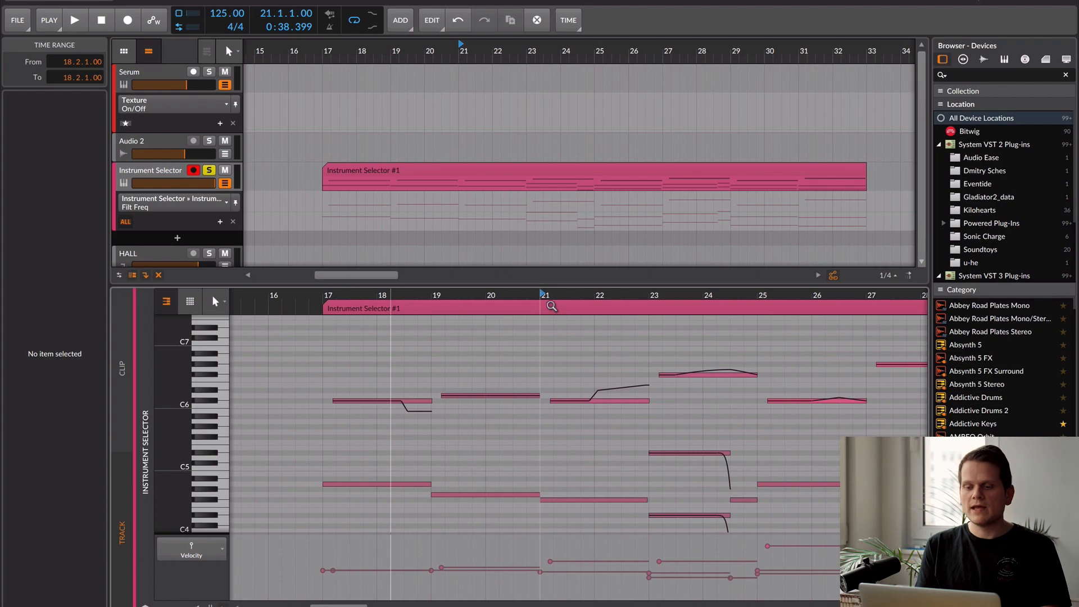
pyautogui.hscroll(1, 574, 331)
pyautogui.press('space')
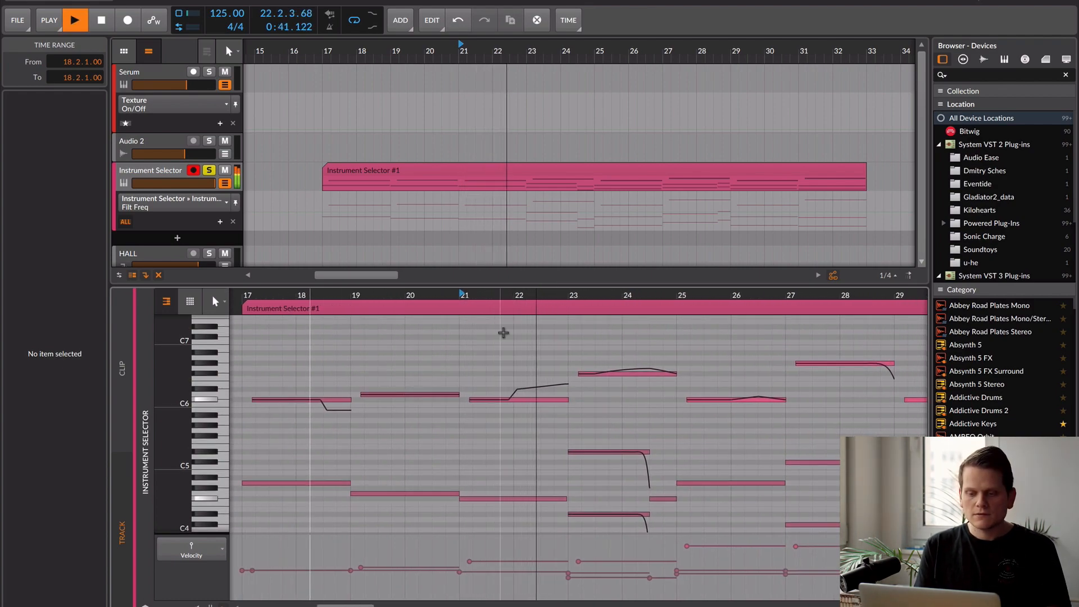
pyautogui.press('space')
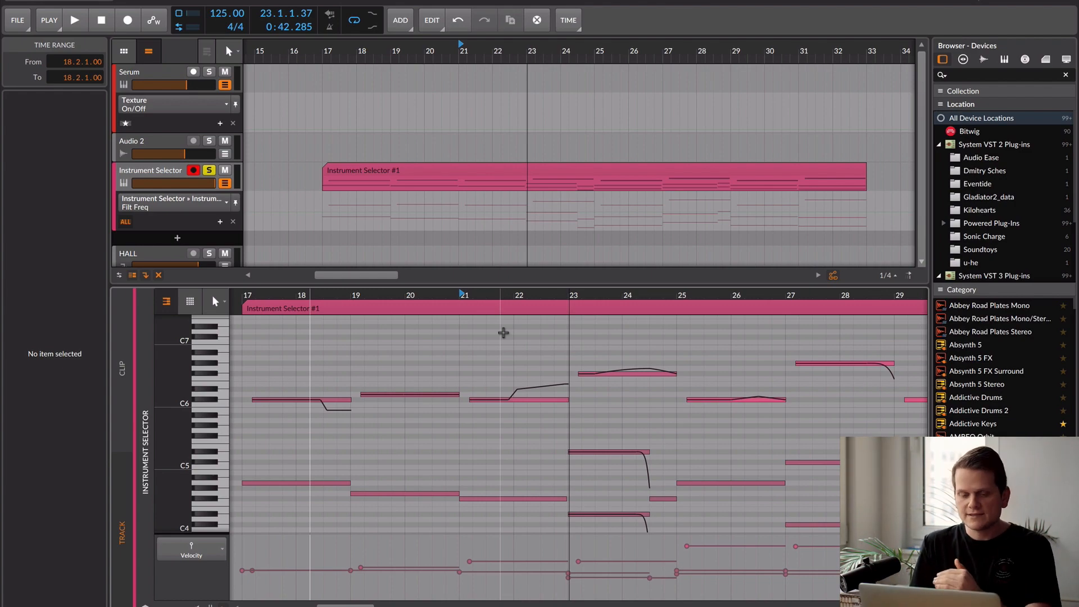
pyautogui.scroll(-1, 395, 362)
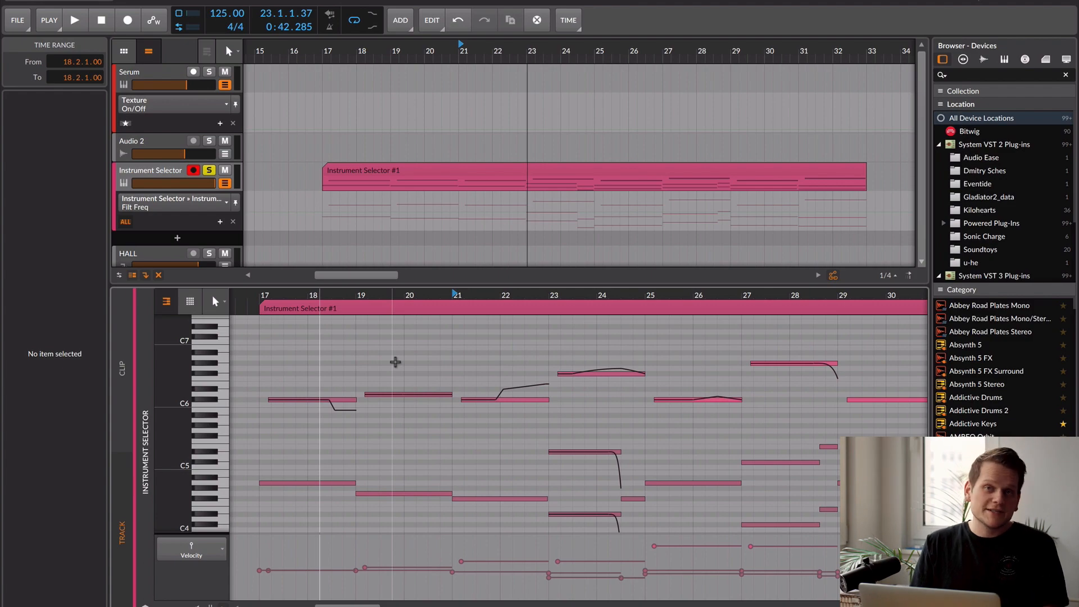